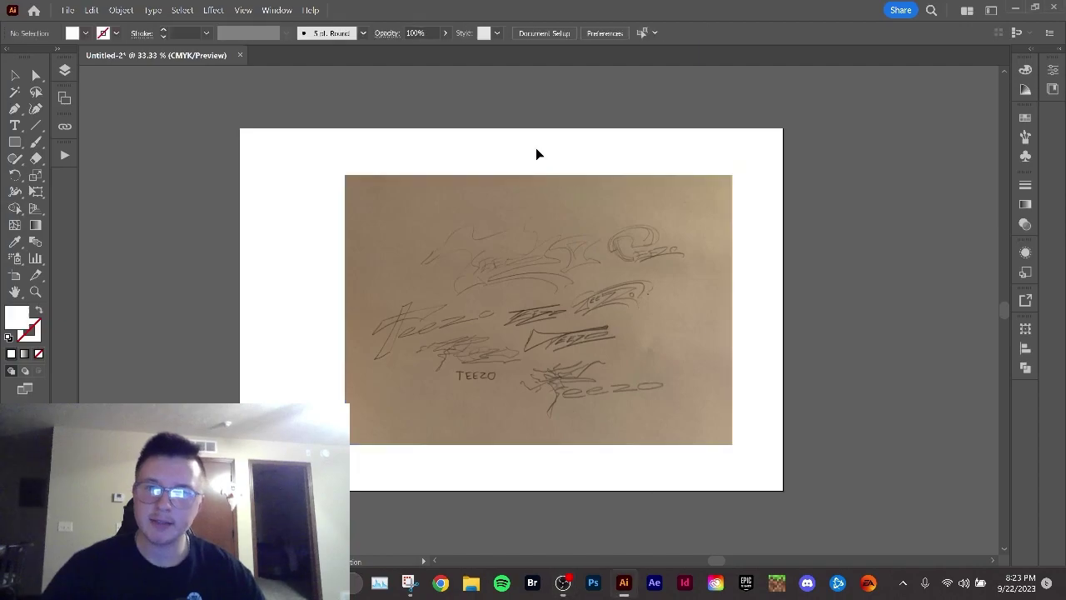
# - Examine the hand-drawn TEEZO lettering sketches on the placed photo to compare the logo ideas
pyautogui.scroll(1, 510, 367)
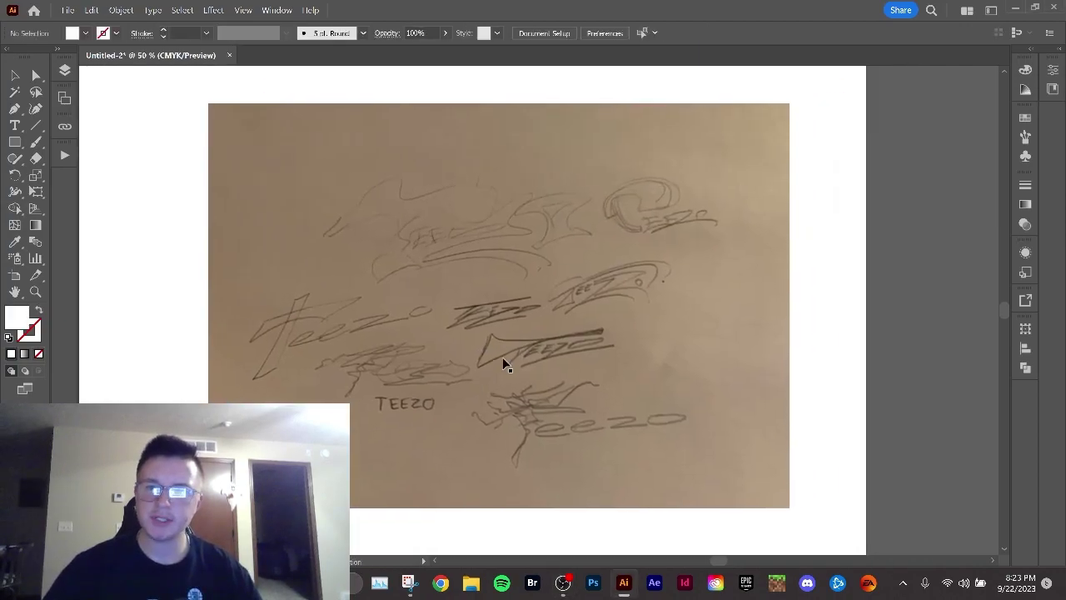
pyautogui.scroll(1, 420, 388)
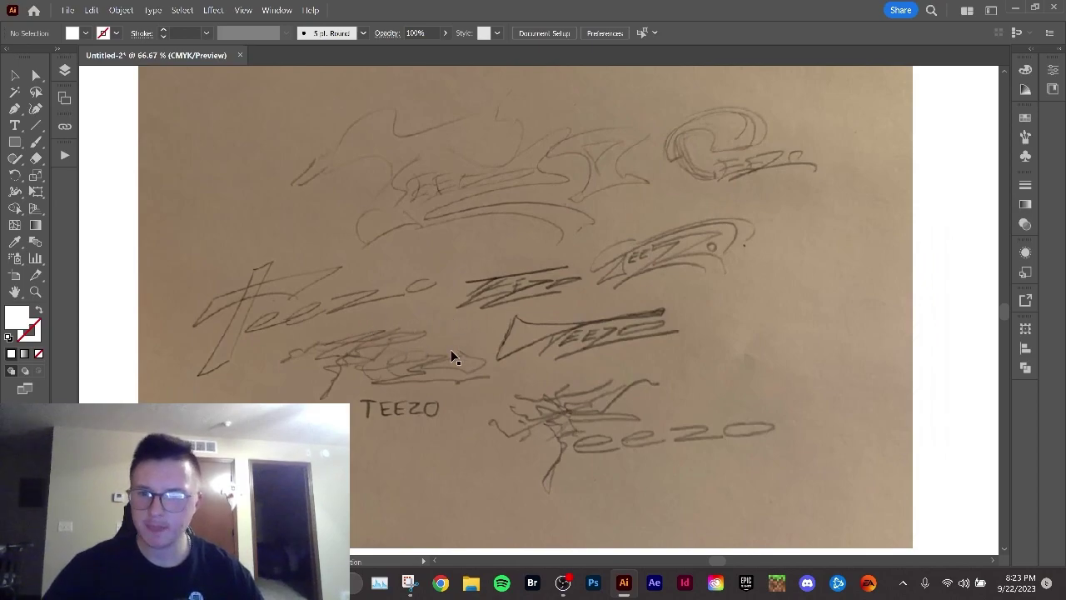
pyautogui.moveTo(452, 356); pyautogui.dragTo(448, 244)
pyautogui.scroll(2, 352, 264)
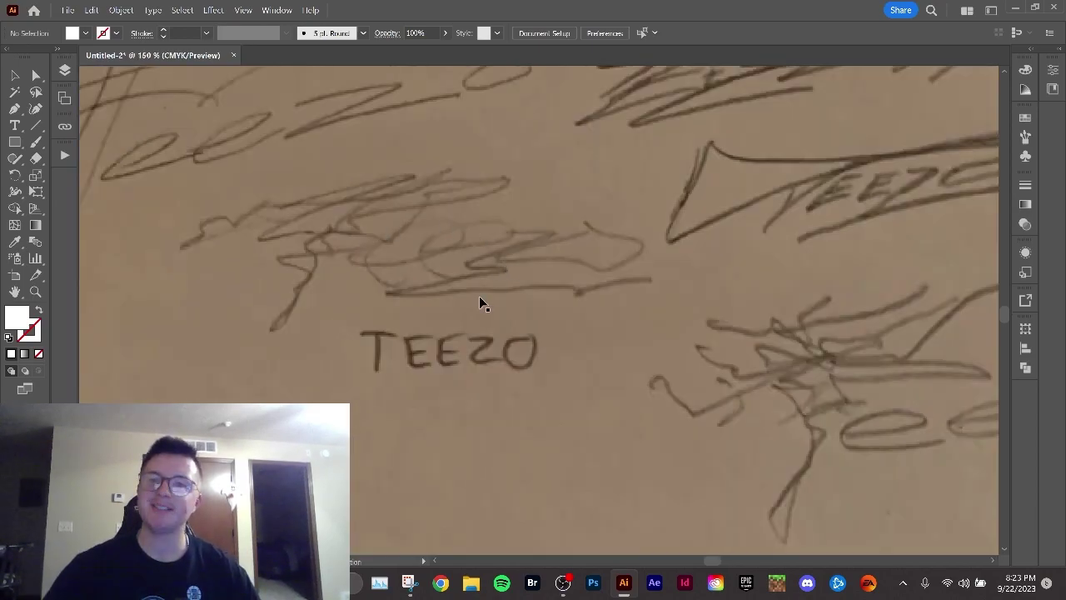
pyautogui.scroll(-2, 371, 219)
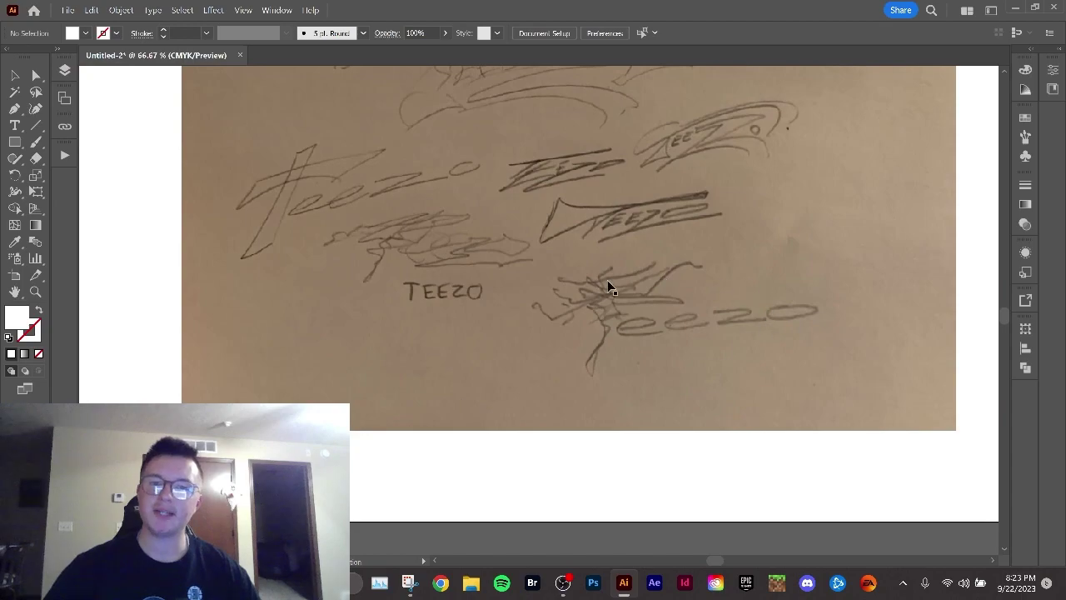
pyautogui.scroll(-2, 618, 309)
pyautogui.scroll(3, 405, 298)
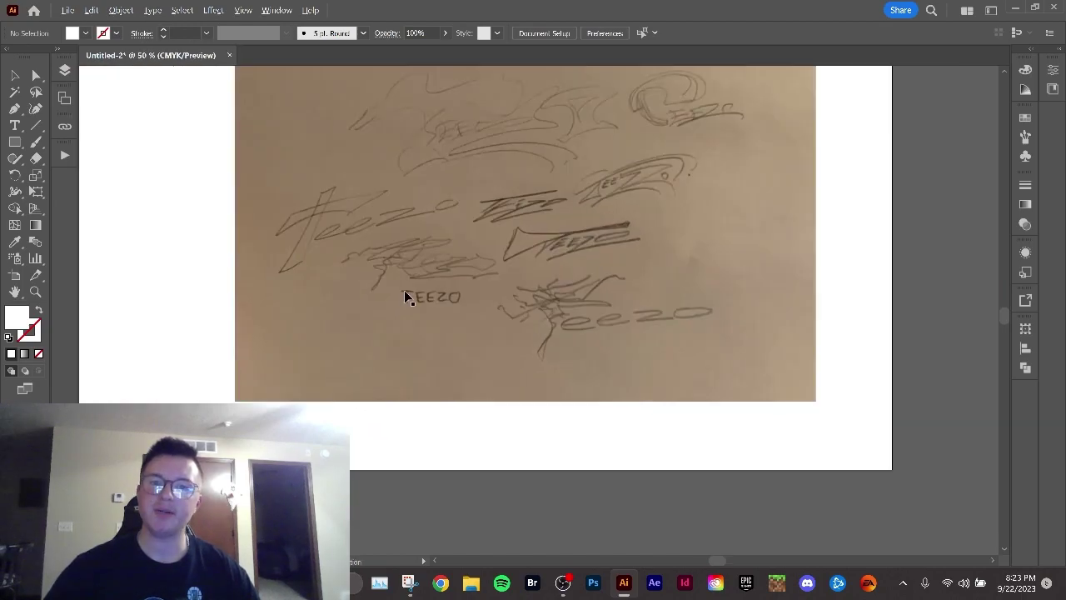
pyautogui.moveTo(709, 214); pyautogui.dragTo(542, 308)
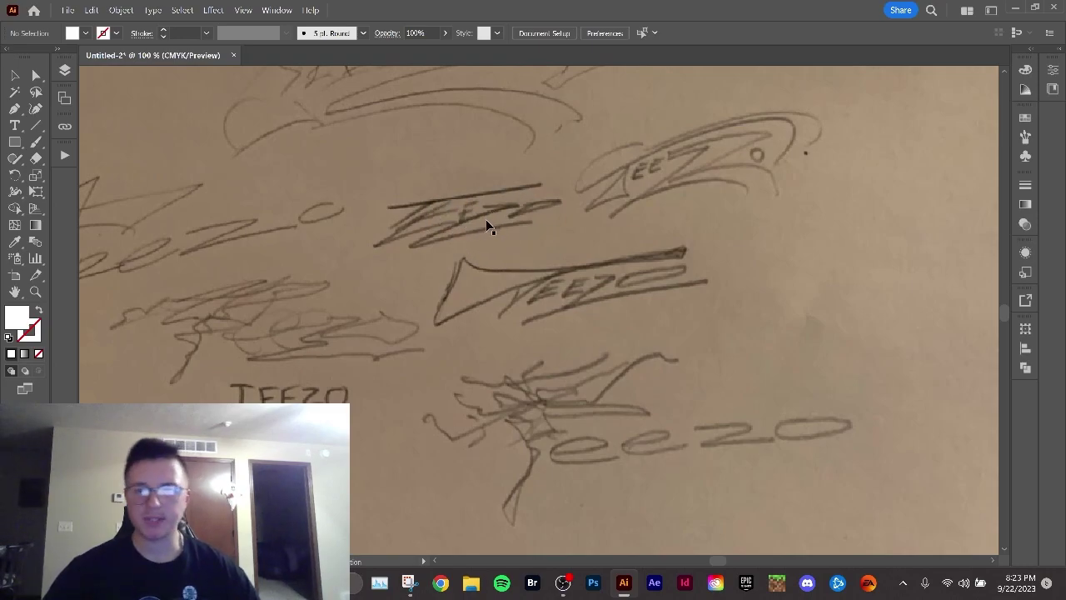
pyautogui.scroll(3, 452, 207)
pyautogui.scroll(-6, 495, 209)
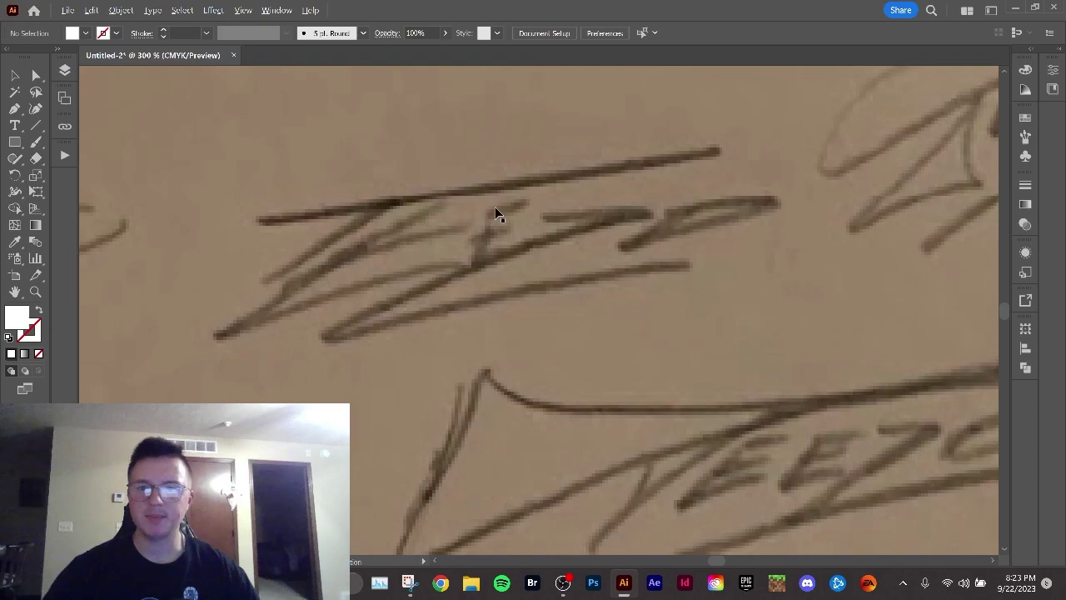
pyautogui.scroll(4, 503, 383)
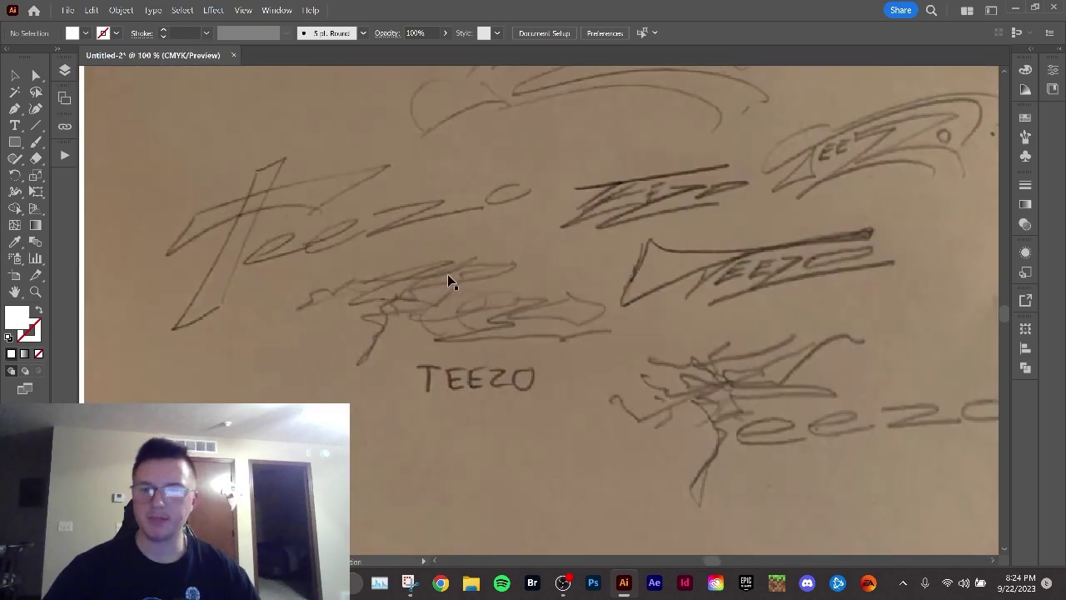
pyautogui.scroll(-4, 495, 292)
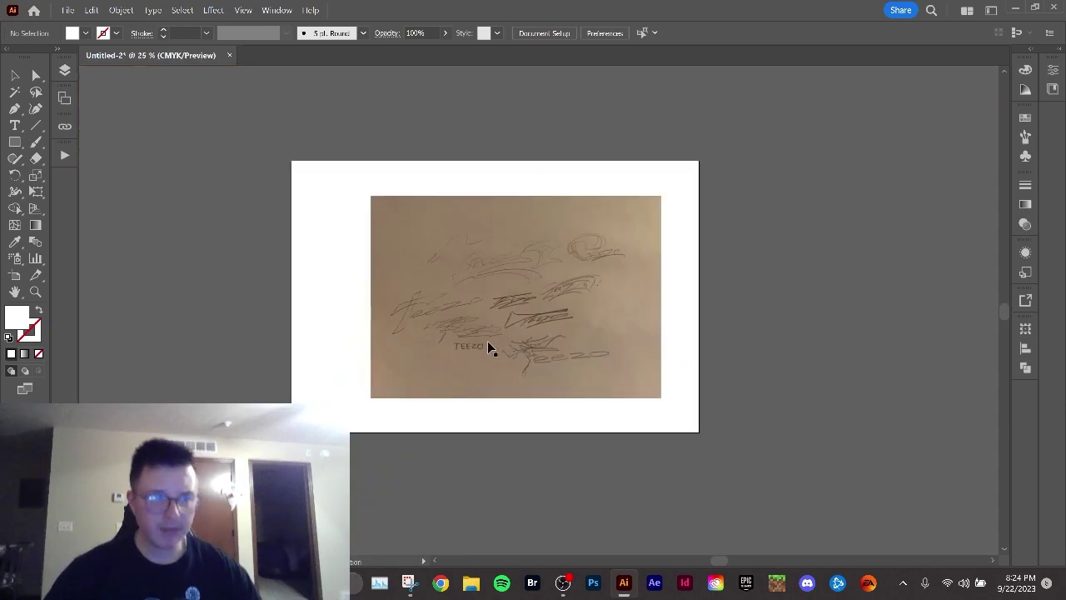
# - Enlarge the placed sketch photo proportionally so that it extends beyond the artboard's upper and right edges
pyautogui.click(492, 331)
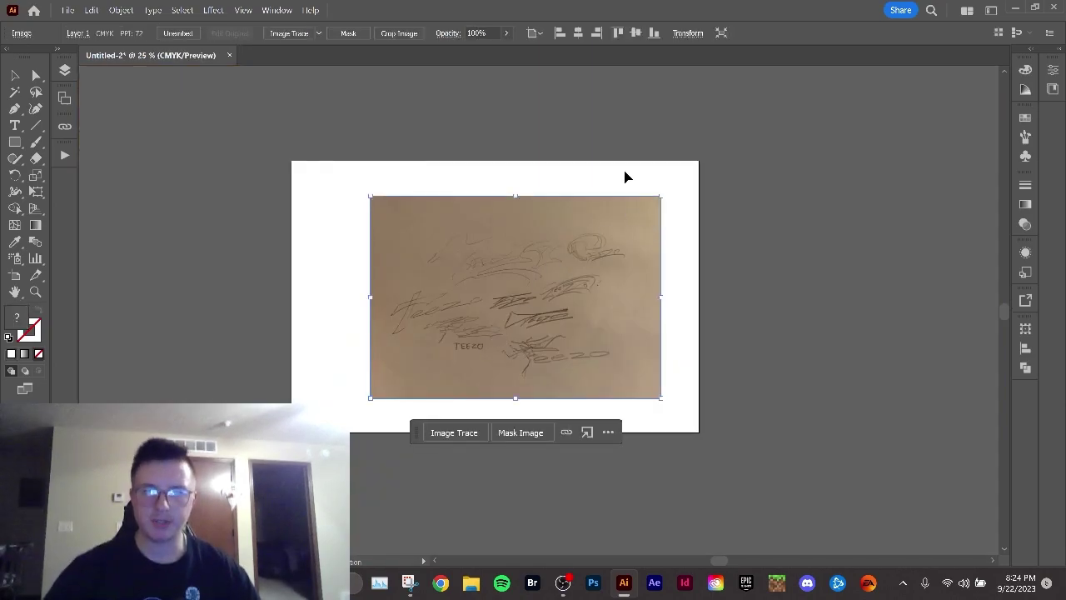
pyautogui.moveTo(662, 198)
pyautogui.mouseDown()
pyautogui.moveTo(907, 16)
pyautogui.moveTo(930, 69)
pyautogui.mouseUp()
pyautogui.scroll(-4, 788, 207)
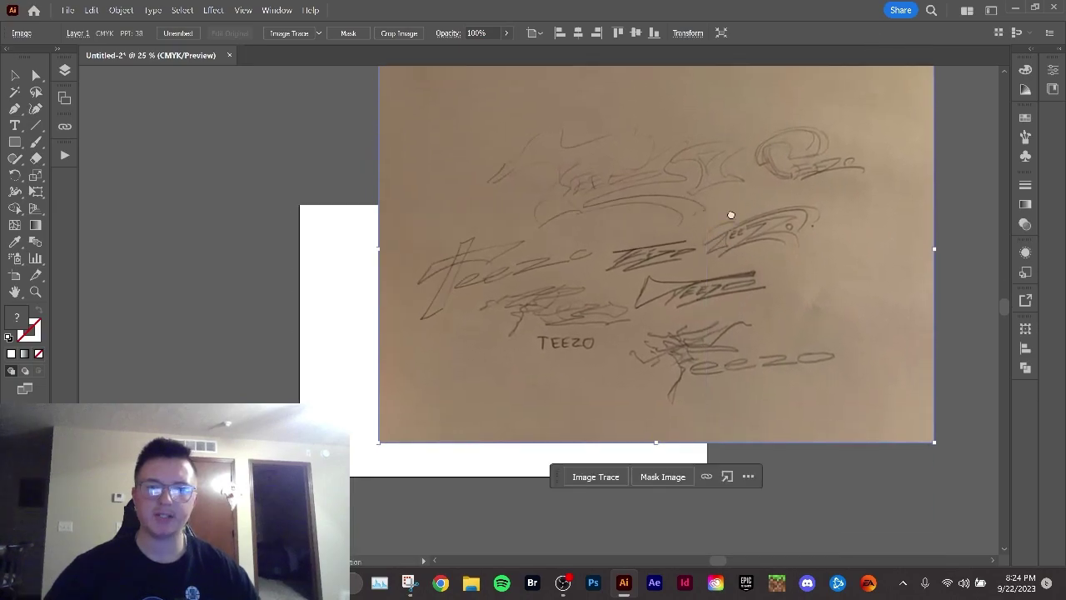
pyautogui.moveTo(727, 231); pyautogui.dragTo(649, 279)
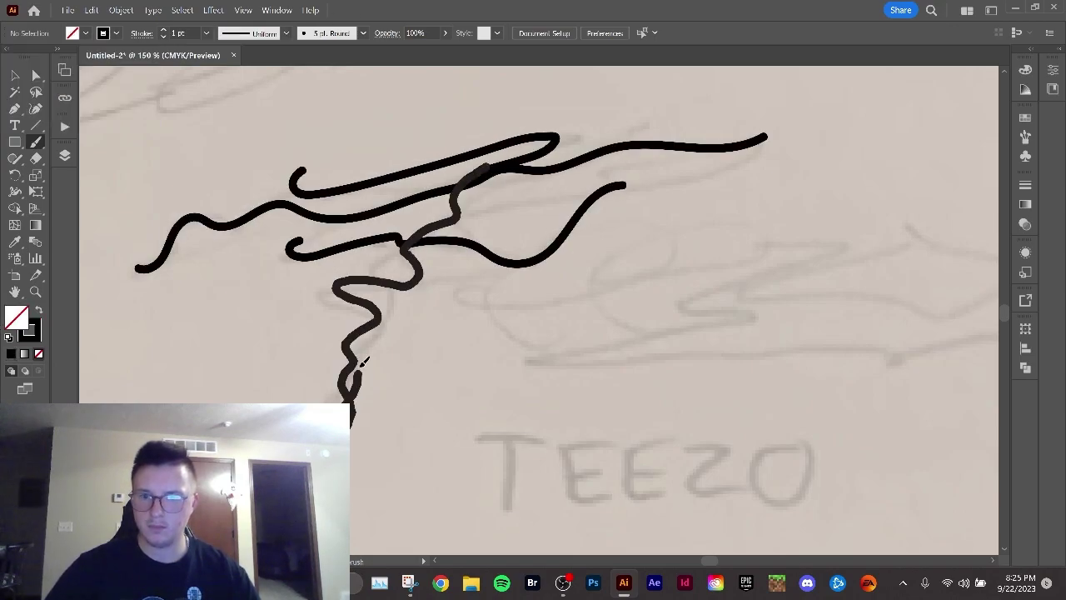
# - Draw an unfilled black ellipse with a 6 pt stroke beside the trunk of the branch-shaped T
pyautogui.scroll(-1, 231, 223)
pyautogui.scroll(2, 439, 298)
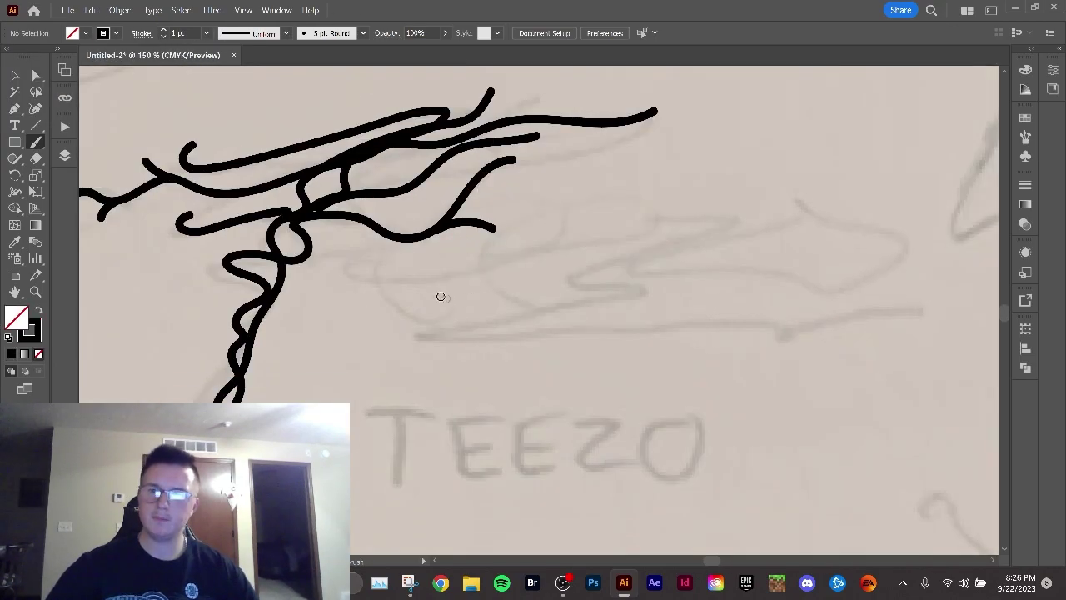
pyautogui.press('p')
pyautogui.click(165, 30)
pyautogui.moveTo(409, 278); pyautogui.dragTo(423, 269)
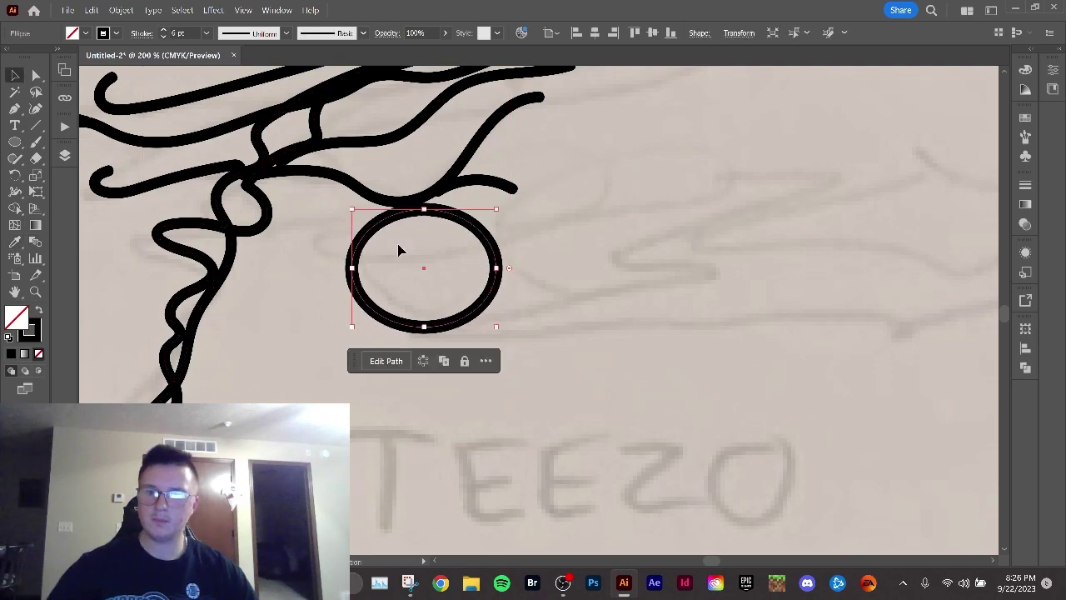
# - Reshape the ellipse into a wider, flatter oval and bring it closer to the T's trunk
pyautogui.moveTo(352, 209); pyautogui.dragTo(333, 217)
pyautogui.moveTo(336, 268); pyautogui.dragTo(288, 268)
pyautogui.scroll(1, 295, 269)
pyautogui.scroll(-2, 295, 268)
pyautogui.click(476, 297)
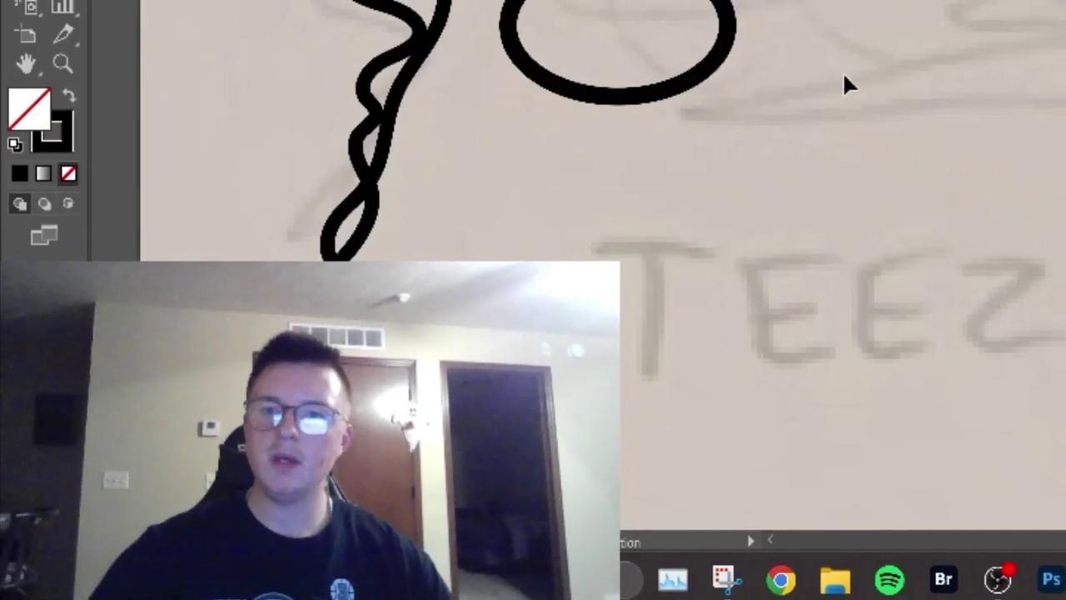
# - Examine how the traced T branches and the oval fit together over the faded sketch
pyautogui.scroll(-1, 837, 85)
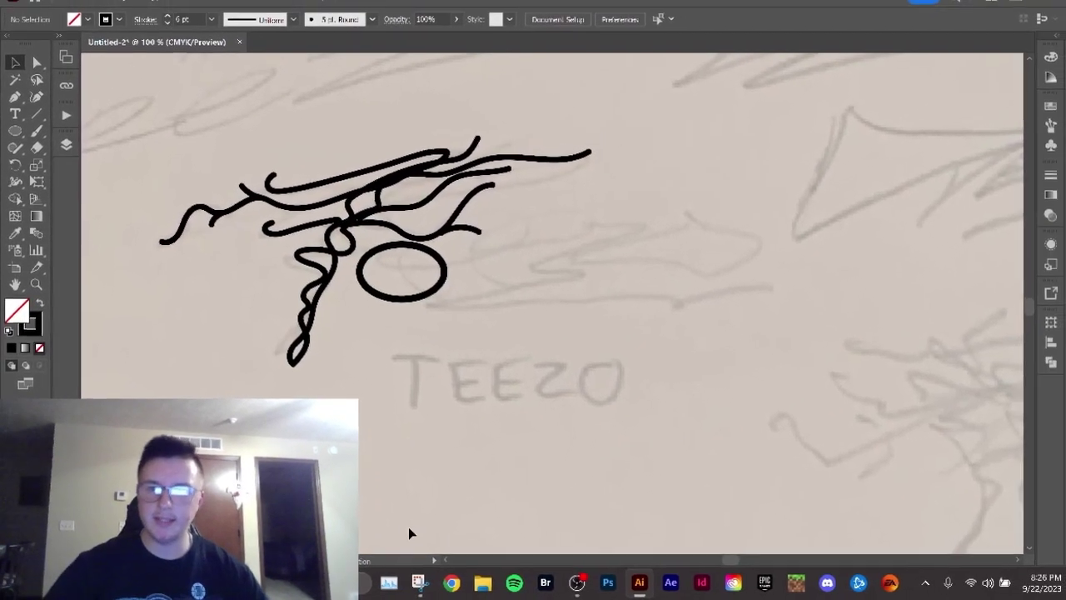
pyautogui.scroll(1, 423, 287)
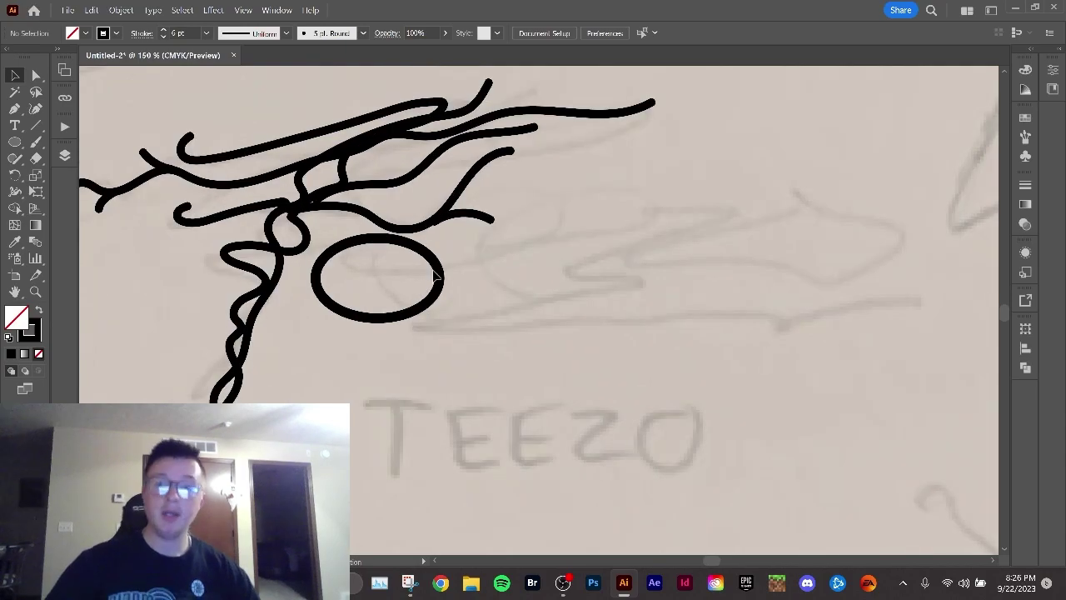
pyautogui.moveTo(535, 311); pyautogui.dragTo(537, 290)
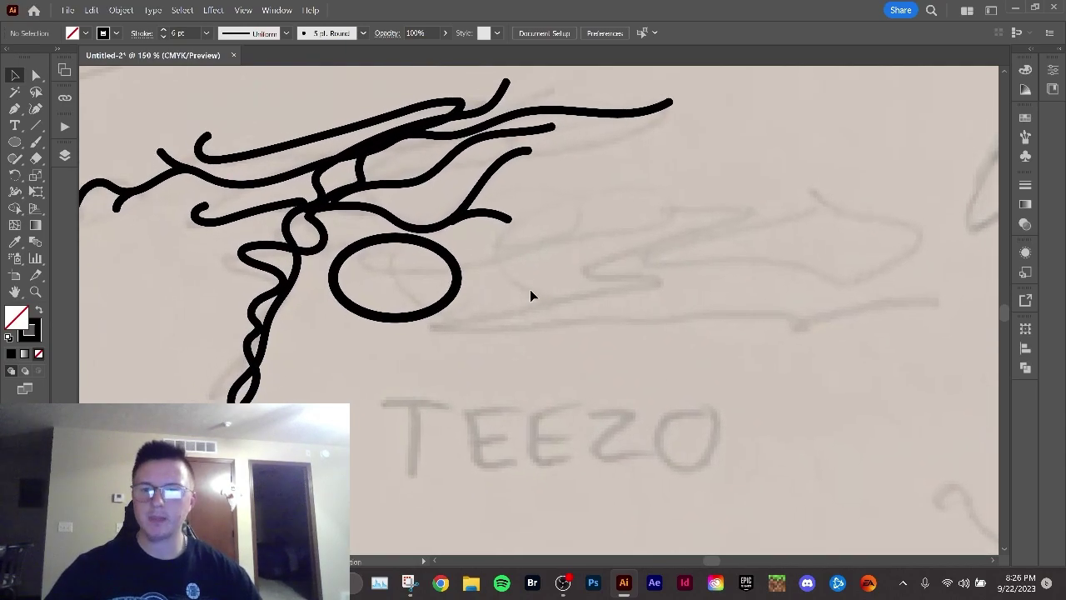
pyautogui.scroll(-3, 524, 290)
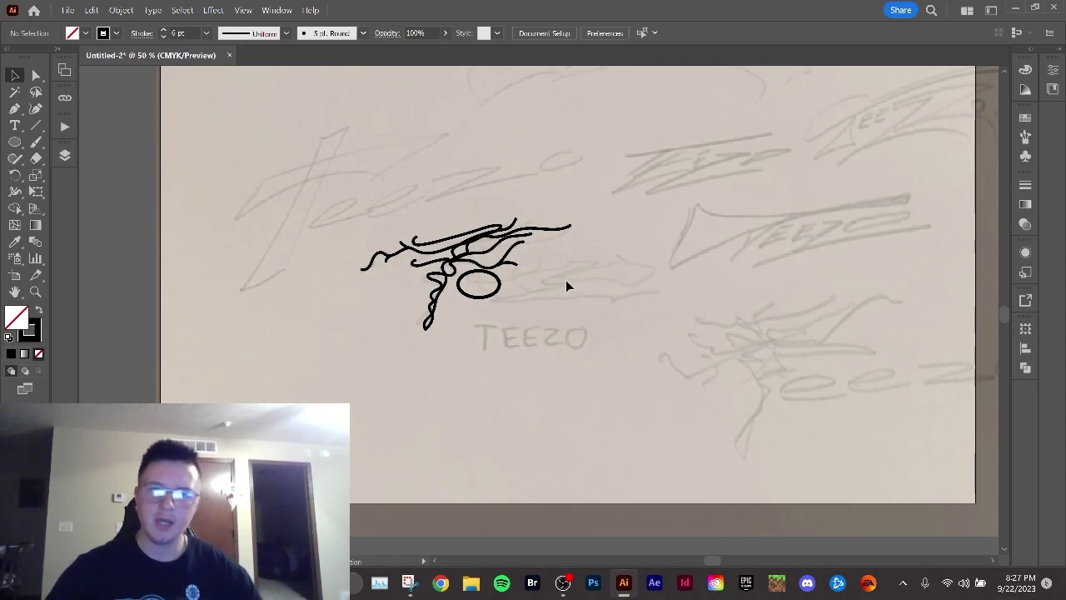
pyautogui.scroll(2, 566, 286)
pyautogui.scroll(2, 439, 288)
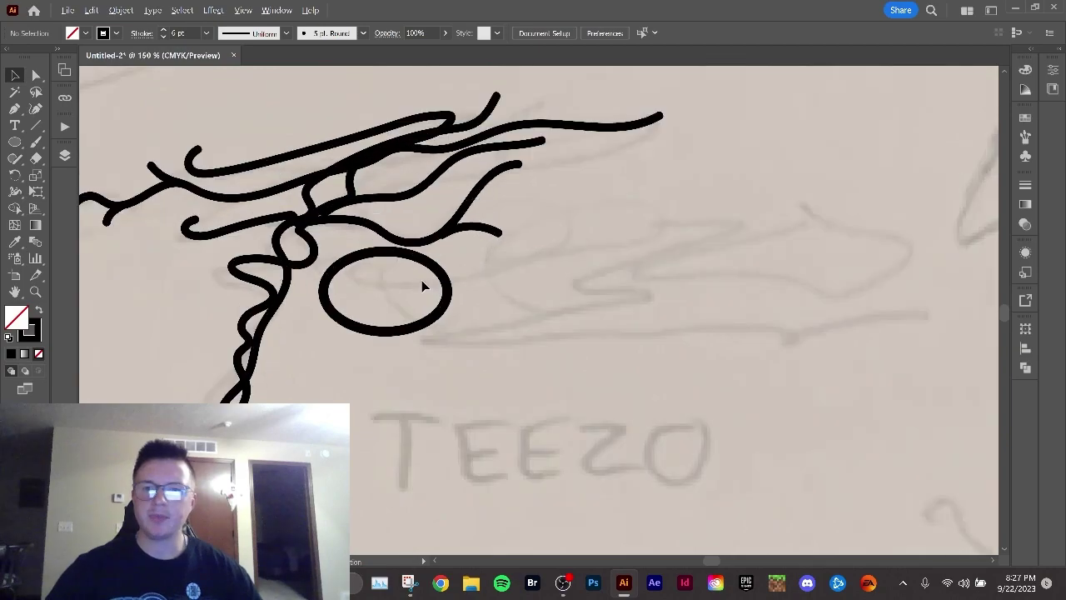
pyautogui.hscroll(-1, 430, 278)
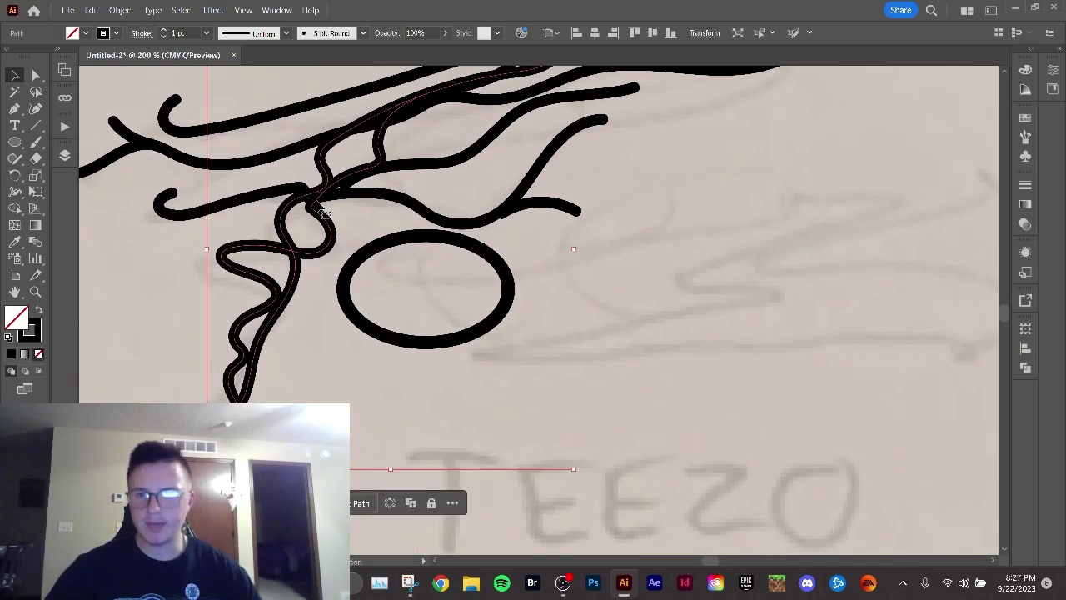
pyautogui.click(350, 194)
pyautogui.click(265, 184)
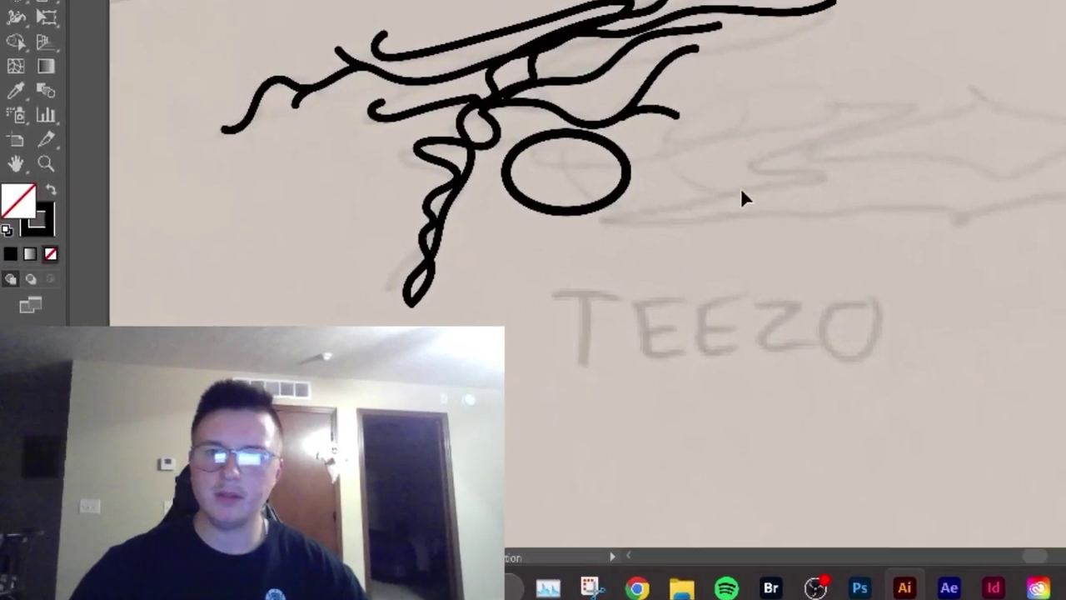
pyautogui.scroll(1, 644, 155)
pyautogui.scroll(-2, 446, 50)
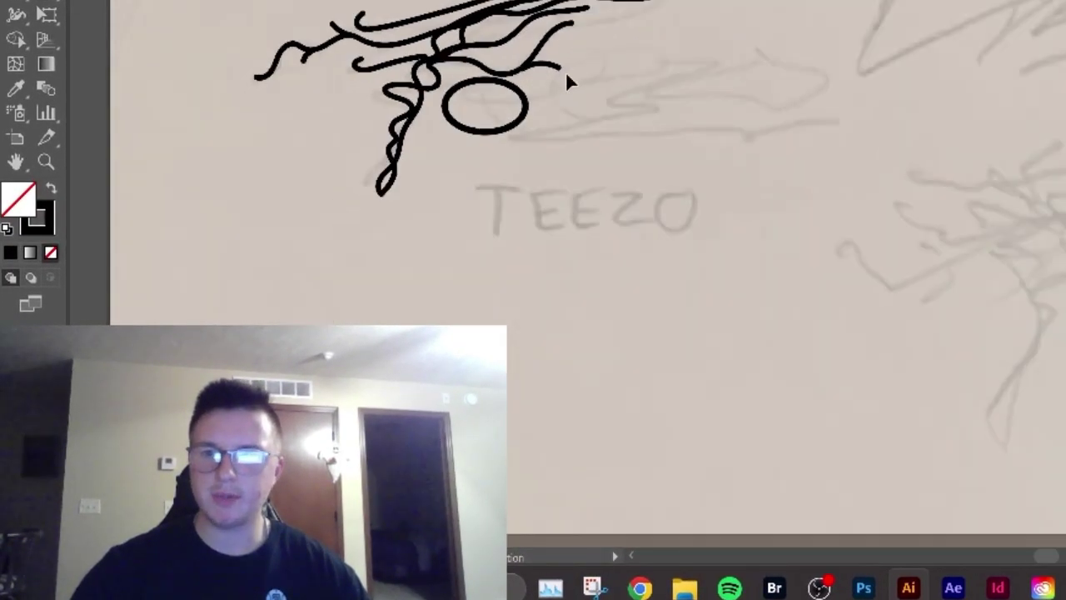
pyautogui.scroll(4, 530, 83)
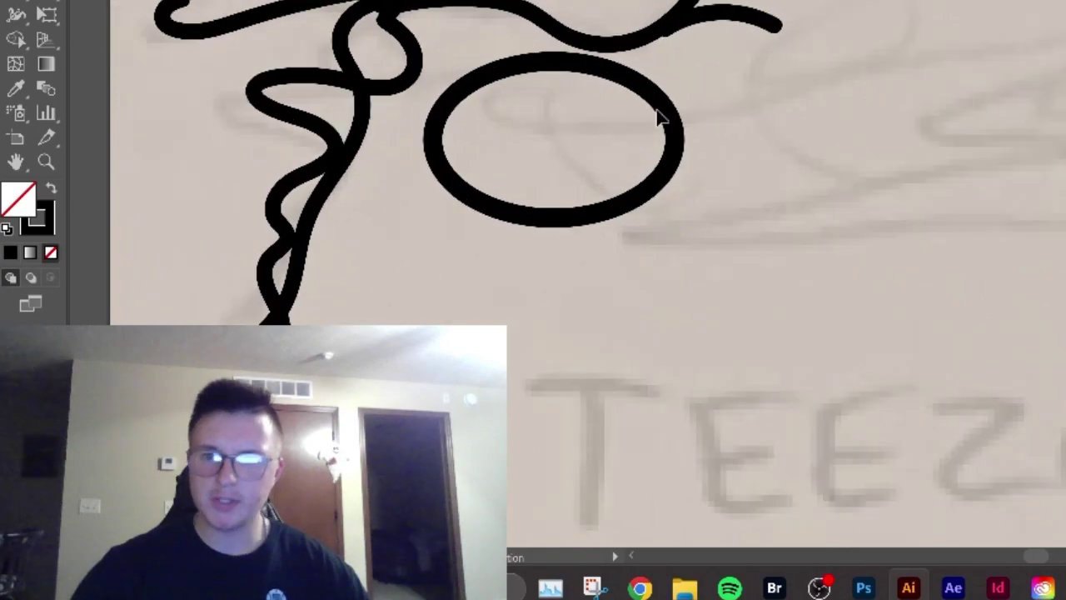
# - Turn the oval into a lowercase e by adding a 6 pt horizontal crossbar, removing the lower-right quarter and joining the ends
pyautogui.moveTo(656, 109); pyautogui.dragTo(572, 71)
pyautogui.scroll(1, 362, 75)
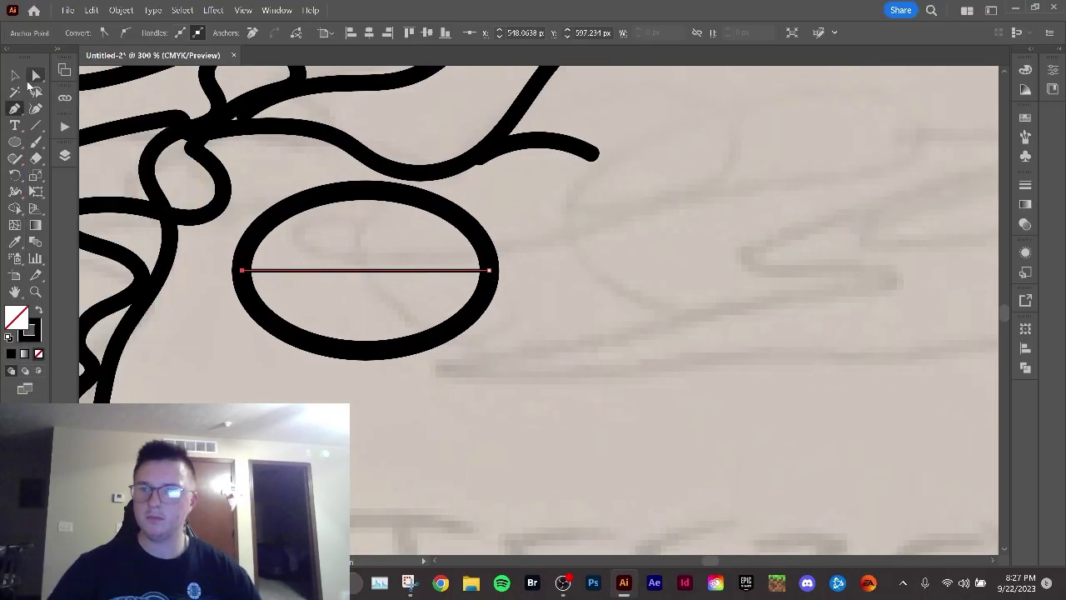
pyautogui.click(277, 10)
pyautogui.click(1027, 185)
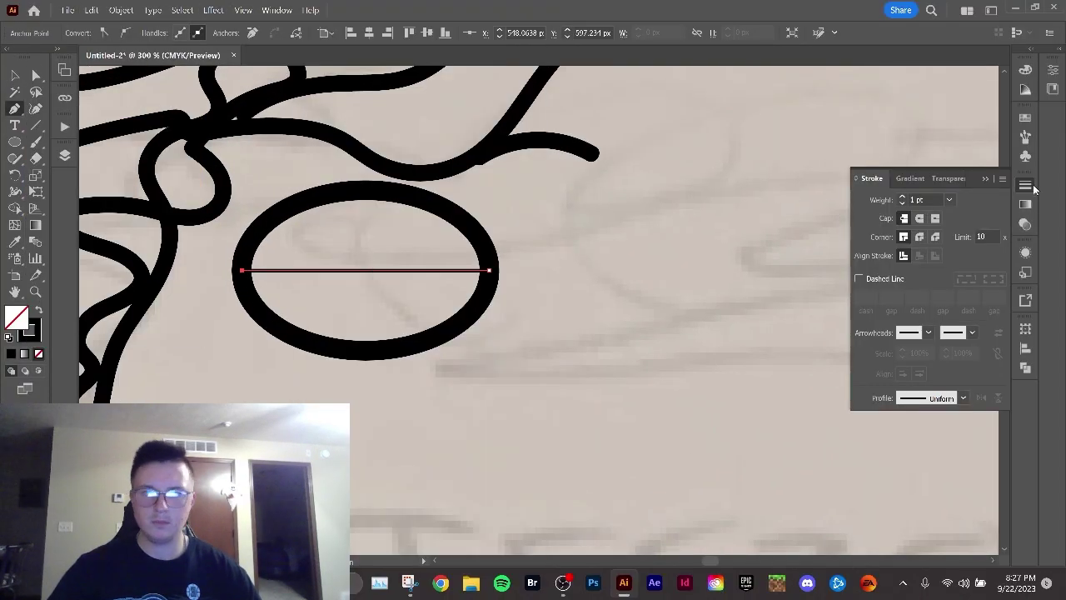
pyautogui.scroll(3, 499, 279)
pyautogui.moveTo(509, 296); pyautogui.dragTo(445, 225)
pyautogui.rightClick(445, 250)
pyautogui.click(485, 360)
pyautogui.click(453, 322)
pyautogui.scroll(-4, 452, 322)
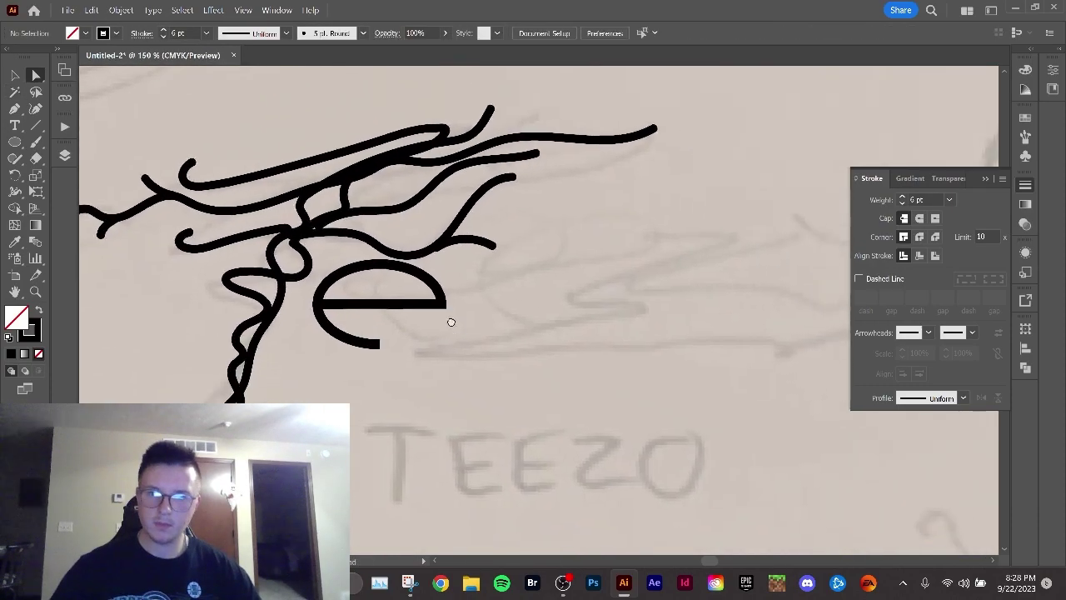
# - Shift the e slightly left, closer to the trunk of the branch-shaped T
pyautogui.scroll(-1, 462, 325)
pyautogui.scroll(-2, 683, 207)
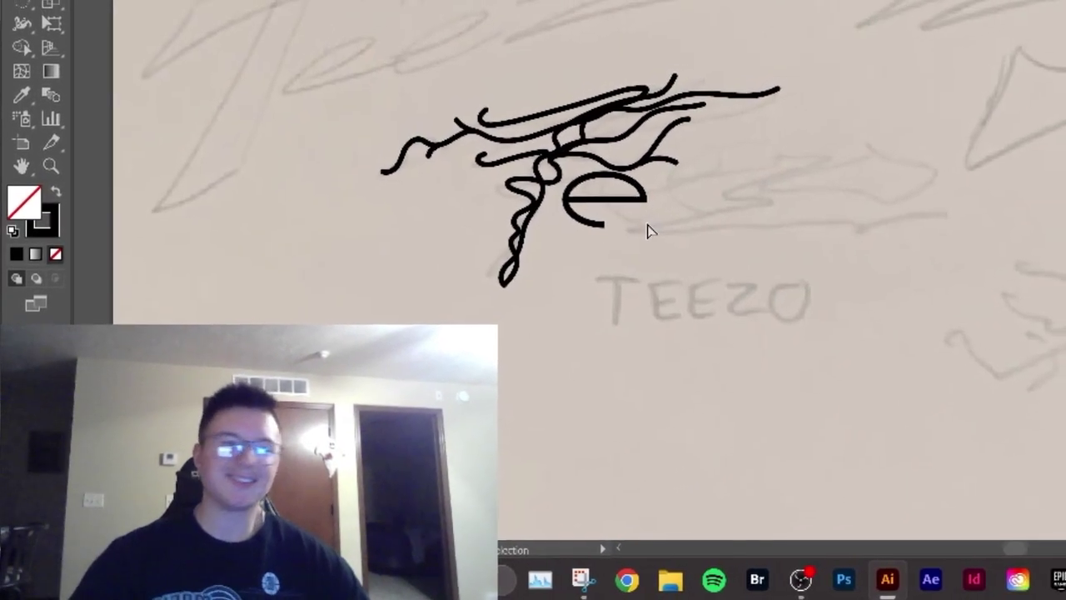
pyautogui.scroll(-2, 620, 265)
pyautogui.scroll(5, 583, 249)
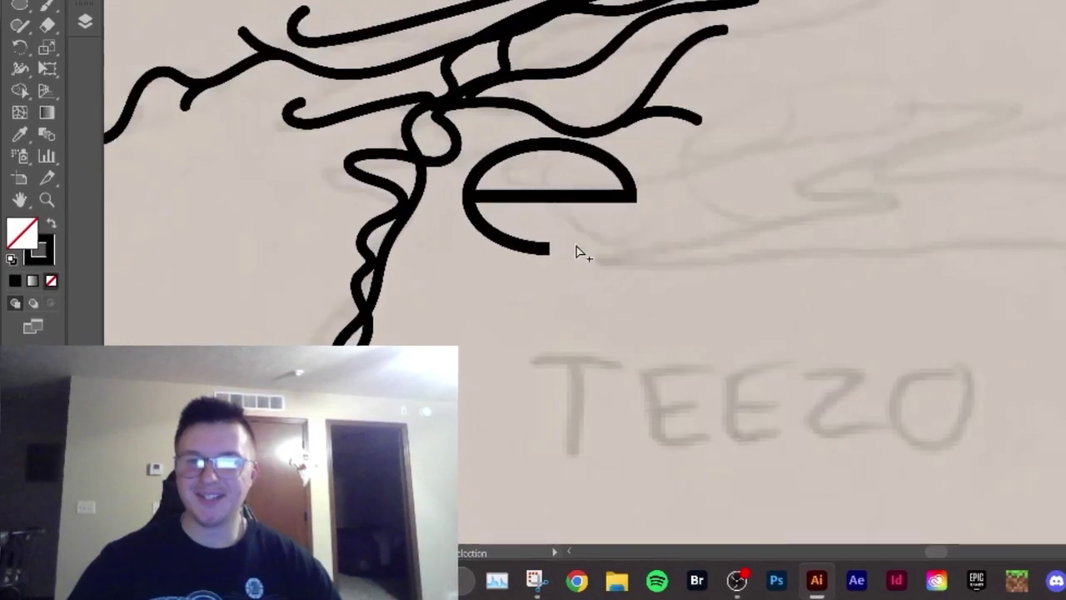
pyautogui.scroll(2, 556, 248)
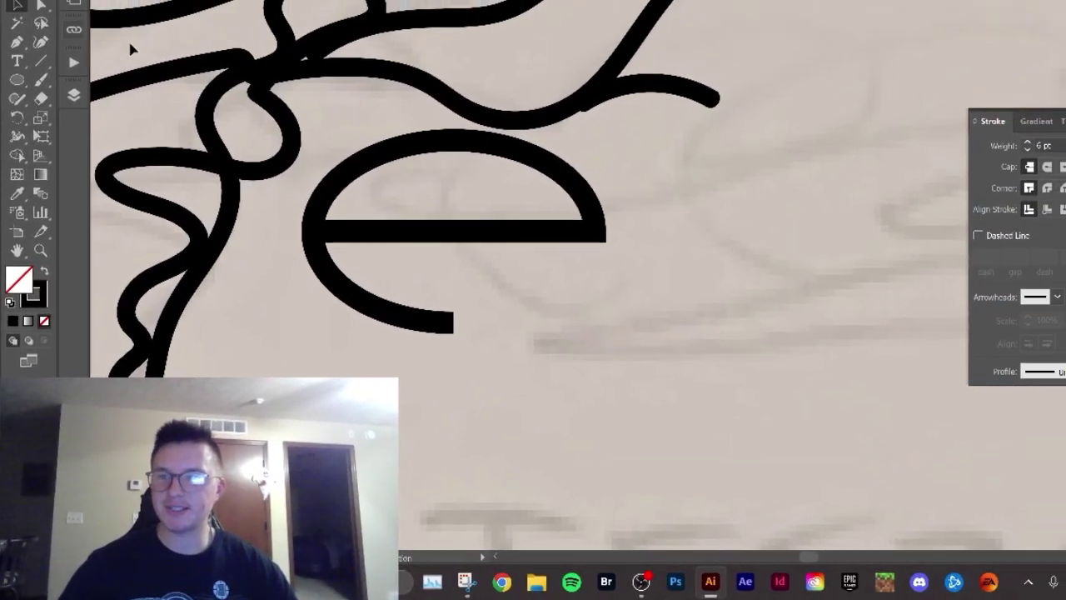
pyautogui.click(429, 235)
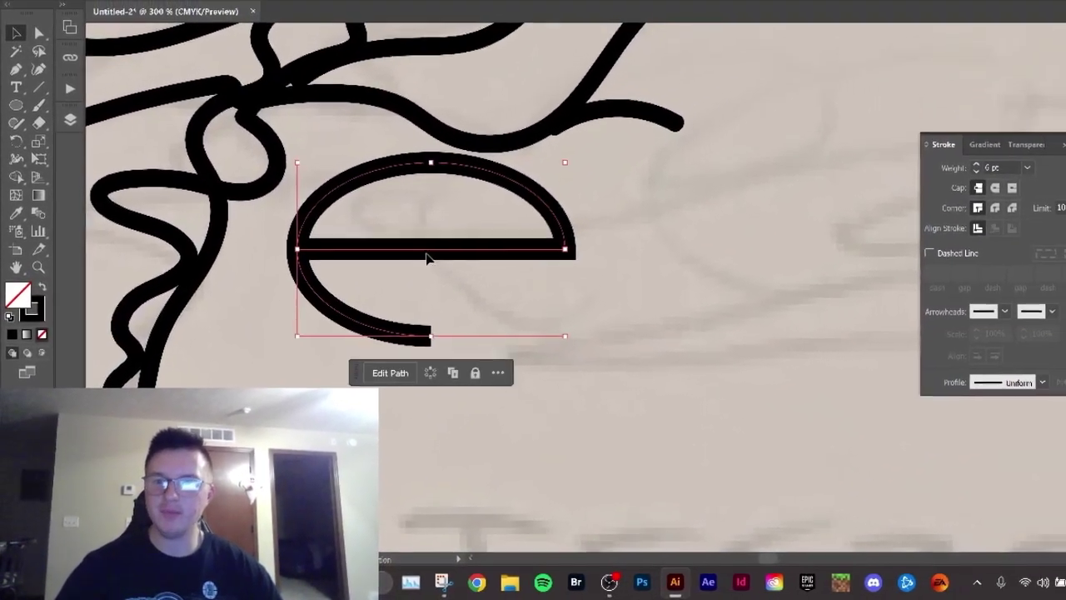
pyautogui.moveTo(398, 274); pyautogui.dragTo(382, 272)
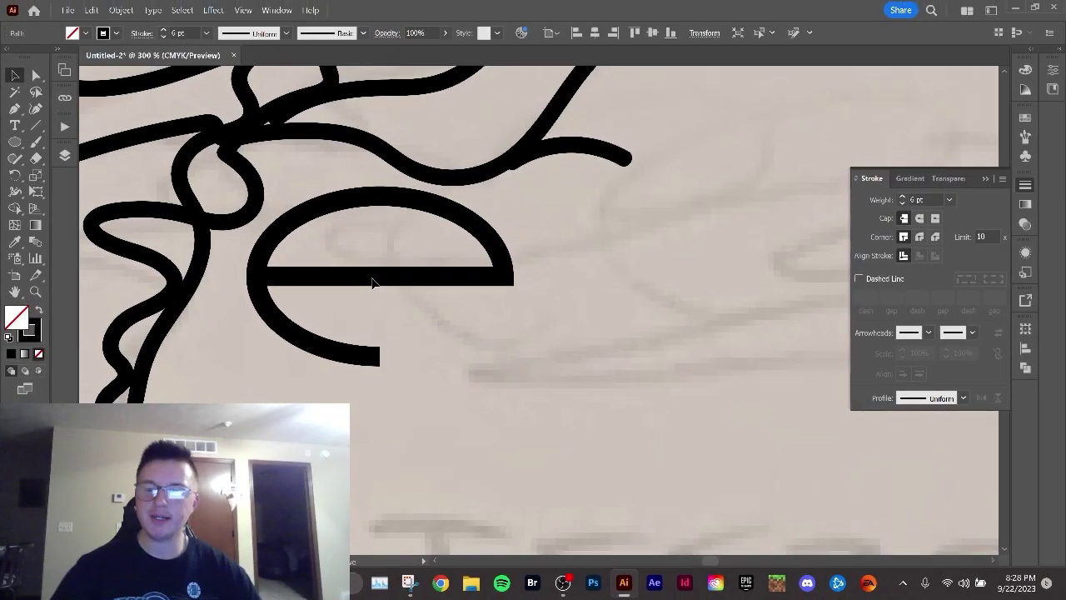
pyautogui.click(496, 332)
pyautogui.scroll(-6, 496, 332)
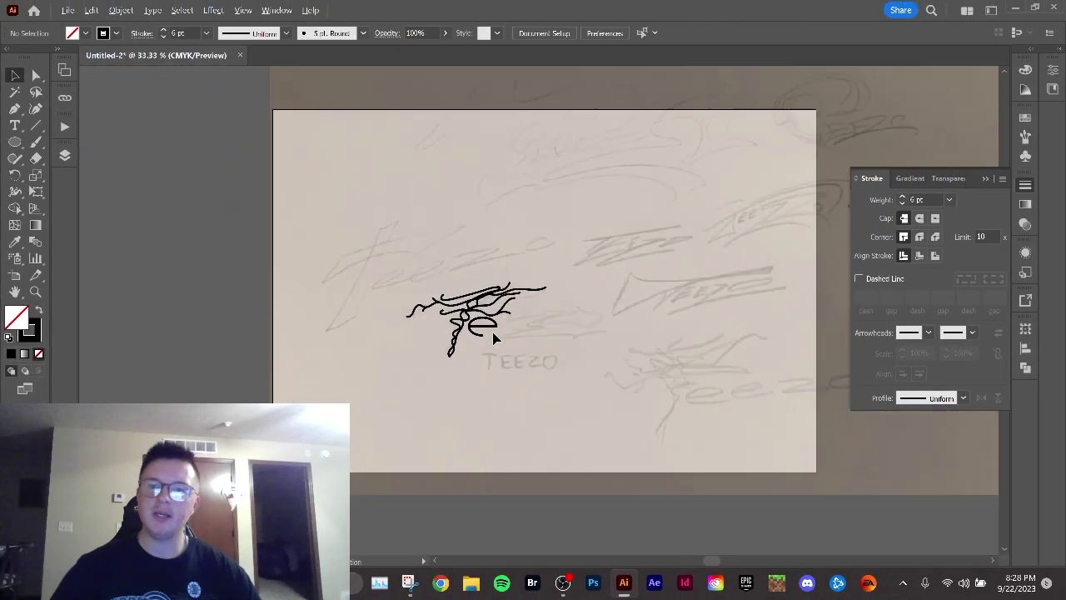
# - Duplicate the e to the right of the first one and align the two letters vertically
pyautogui.scroll(2, 499, 338)
pyautogui.scroll(5, 496, 324)
pyautogui.moveTo(495, 311); pyautogui.dragTo(381, 314)
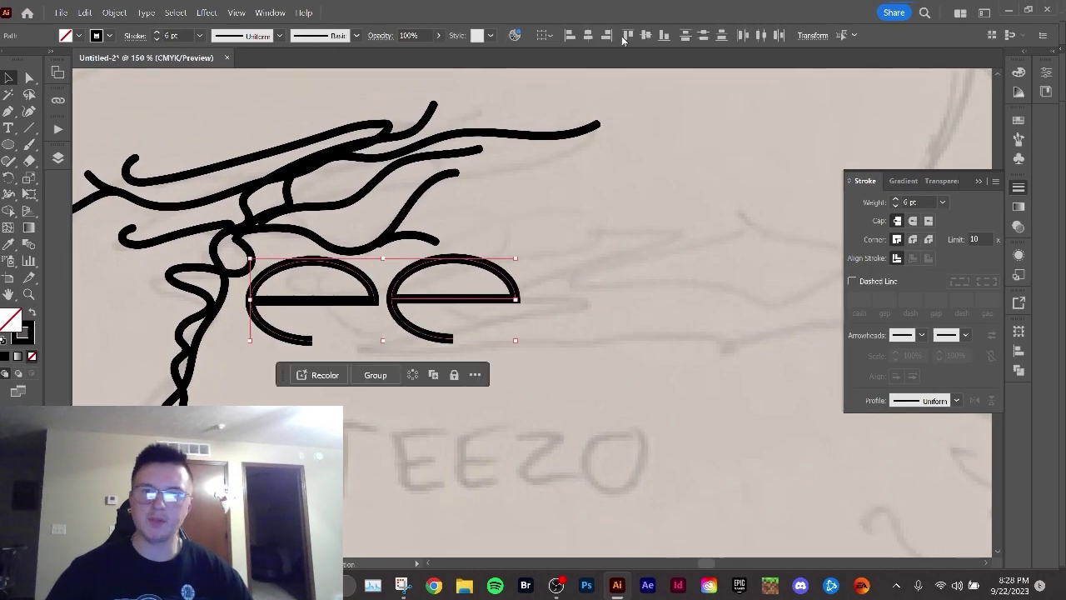
pyautogui.click(534, 290)
# - Place another copy of the e farther right and remove its crossbar, leaving an open curve
pyautogui.moveTo(533, 291)
pyautogui.mouseDown()
pyautogui.moveTo(431, 274)
pyautogui.moveTo(652, 291)
pyautogui.moveTo(585, 285)
pyautogui.mouseUp()
pyautogui.scroll(2, 445, 288)
pyautogui.click(529, 271)
pyautogui.press('p')
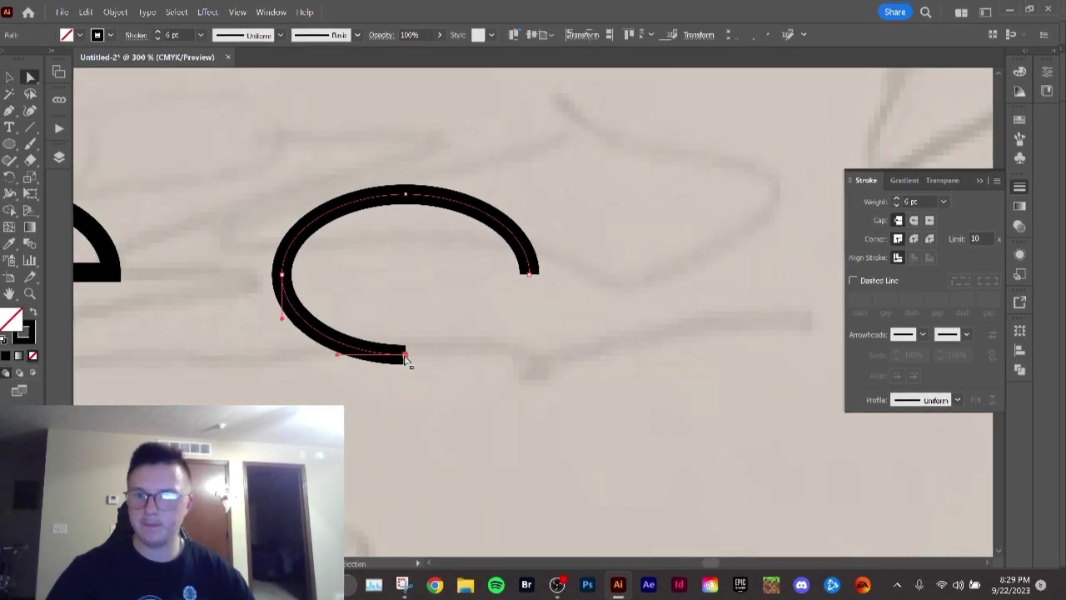
# - Close the open curve's lower-right quarter to form an oval letter o with a 6 pt stroke
pyautogui.moveTo(336, 217); pyautogui.dragTo(461, 217)
pyautogui.rightClick(460, 218)
pyautogui.click(533, 416)
pyautogui.click(492, 364)
pyautogui.keyDown('shift'); pyautogui.click(350, 210); pyautogui.keyUp('shift')
pyautogui.scroll(-3, 419, 247)
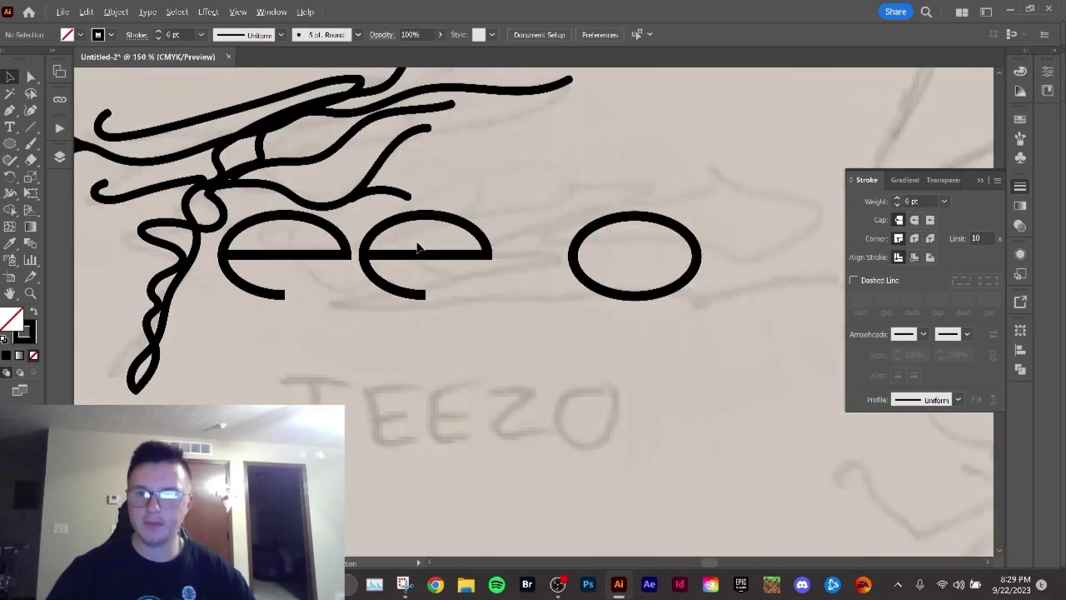
# - Paint a branch-shaped z between the second e and the o with 1 pt brush strokes extending above and below the o
pyautogui.moveTo(419, 248); pyautogui.dragTo(454, 247)
pyautogui.click(639, 180)
pyautogui.scroll(1, 339, 272)
pyautogui.click(433, 241)
pyautogui.scroll(-1, 433, 241)
pyautogui.press('b')
pyautogui.moveTo(545, 278); pyautogui.dragTo(482, 249)
pyautogui.moveTo(423, 186)
pyautogui.mouseDown()
pyautogui.moveTo(481, 272)
pyautogui.moveTo(783, 310)
pyautogui.mouseUp()
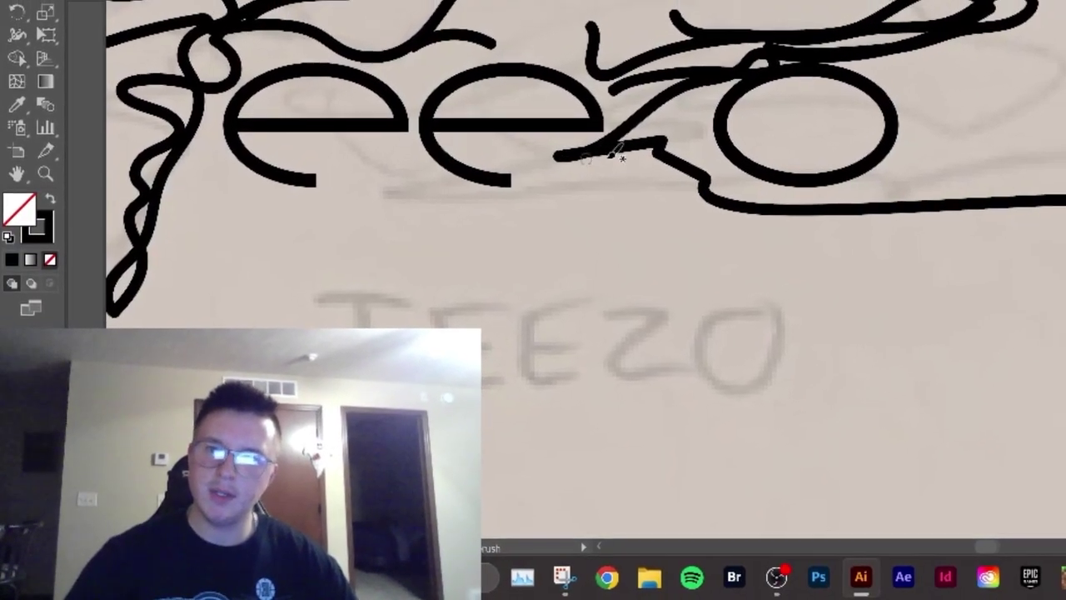
pyautogui.moveTo(649, 157)
pyautogui.mouseDown()
pyautogui.moveTo(642, 160)
pyautogui.moveTo(665, 198)
pyautogui.moveTo(1017, 214)
pyautogui.mouseUp()
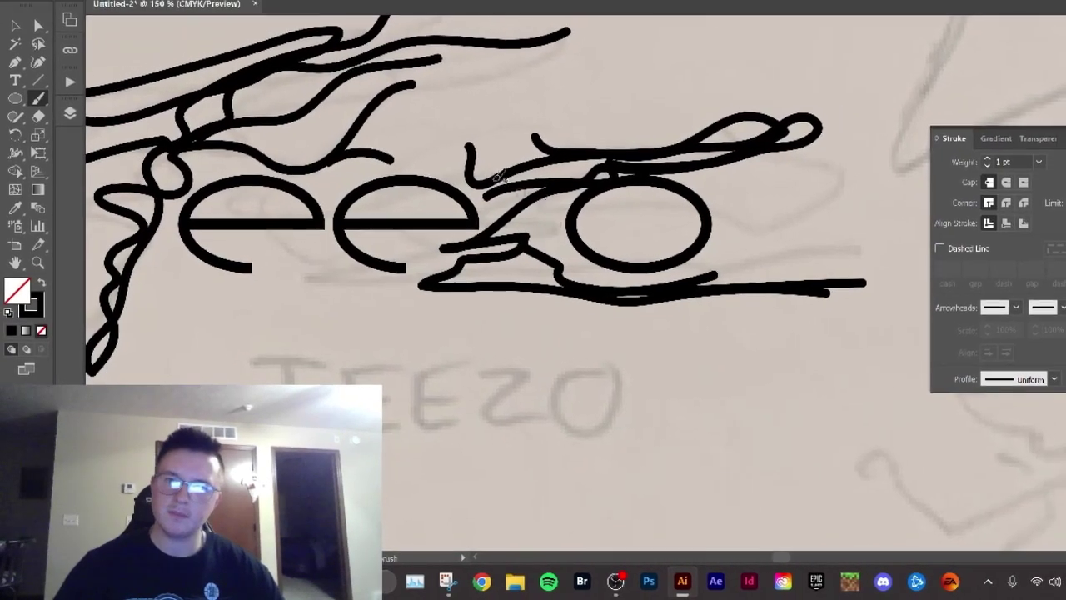
pyautogui.moveTo(429, 157); pyautogui.dragTo(464, 195)
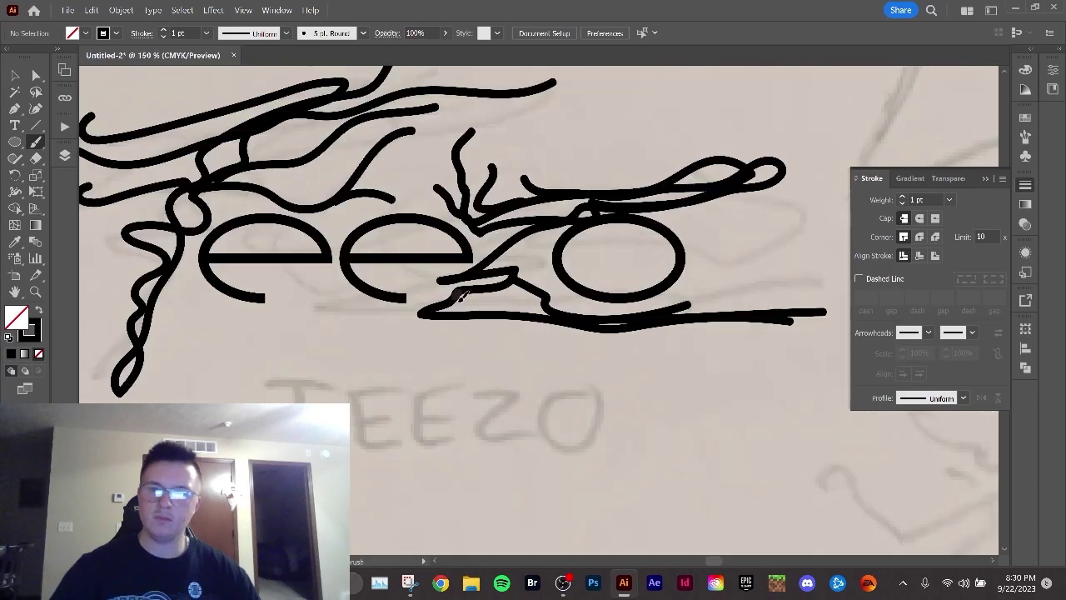
pyautogui.moveTo(538, 241); pyautogui.dragTo(506, 227)
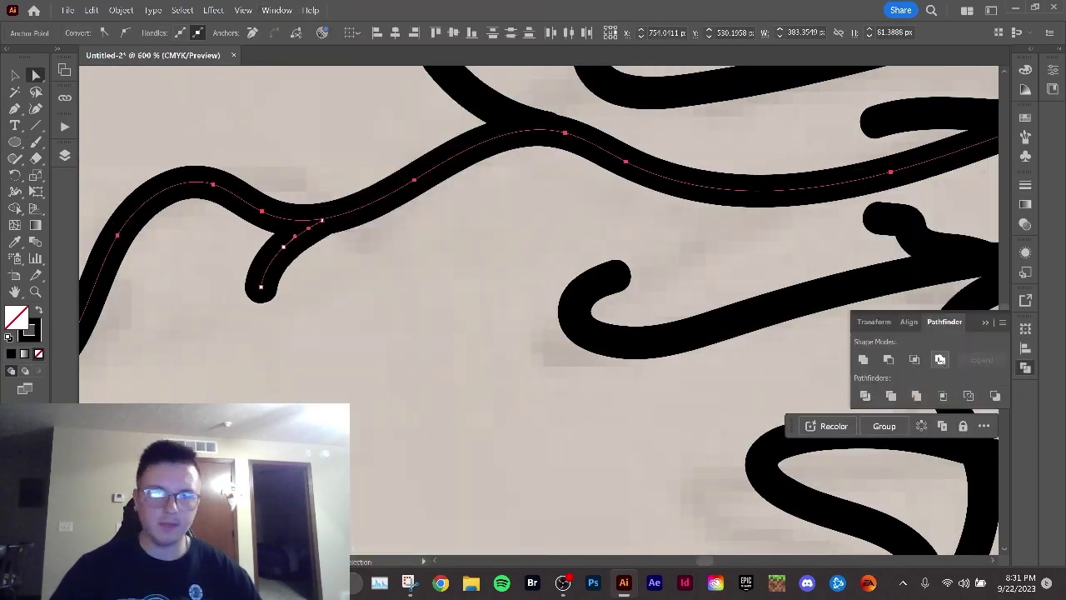